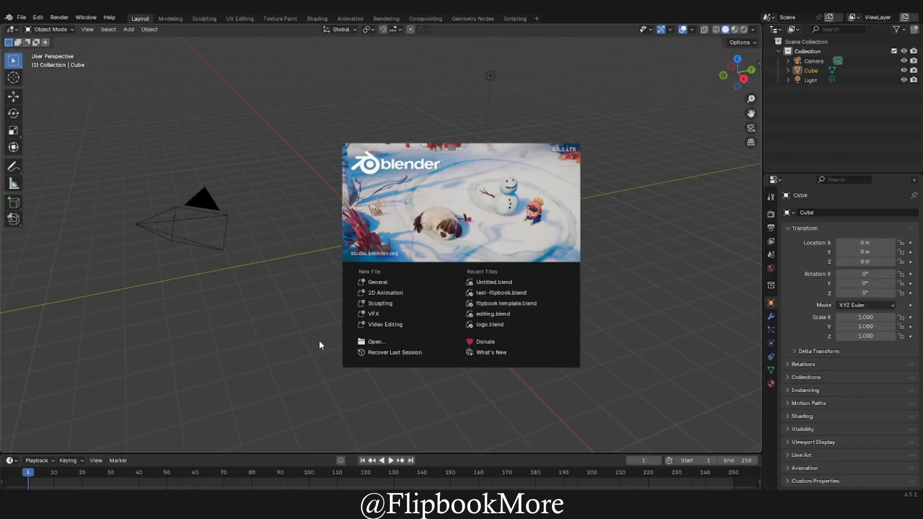
- Open the add-on preferences and start installing an add-on from disk
{"action": "left_click", "coordinate": [319, 345]}
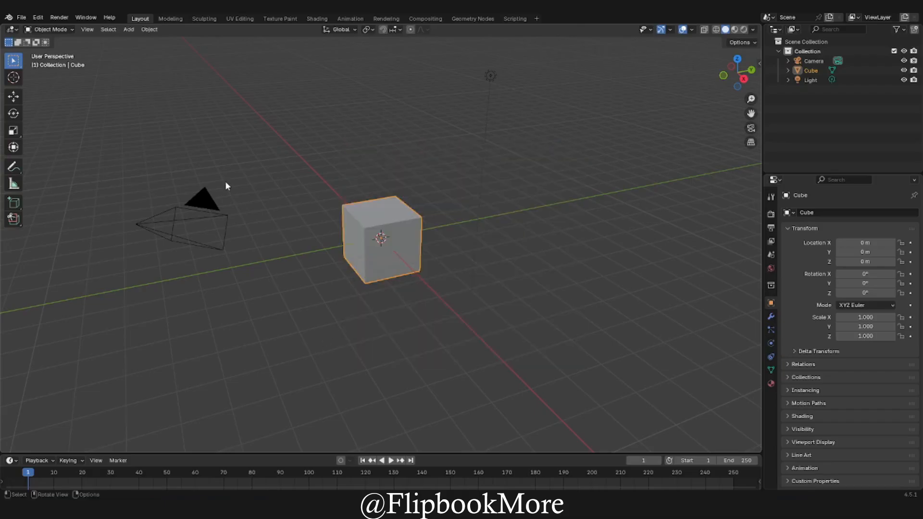
{"action": "left_click", "coordinate": [38, 17]}
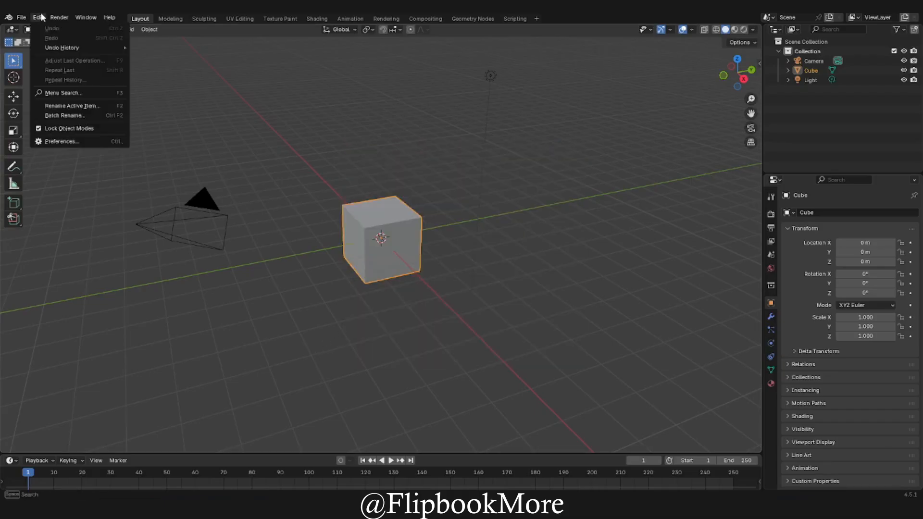
{"action": "left_click", "coordinate": [66, 140]}
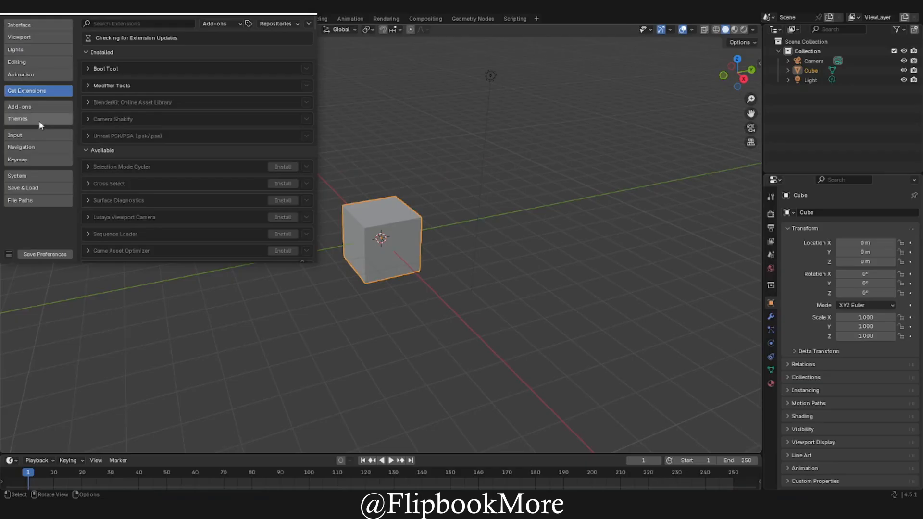
{"action": "left_click", "coordinate": [39, 106]}
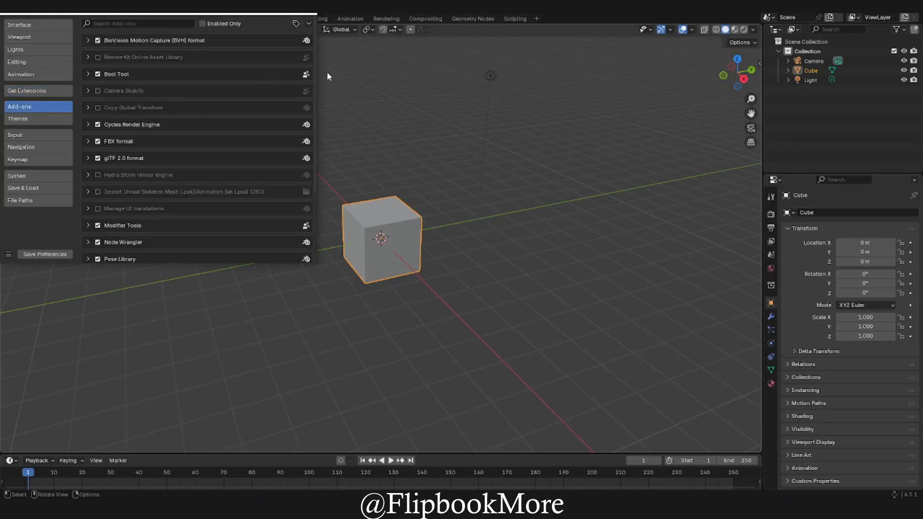
{"action": "left_click", "coordinate": [306, 24]}
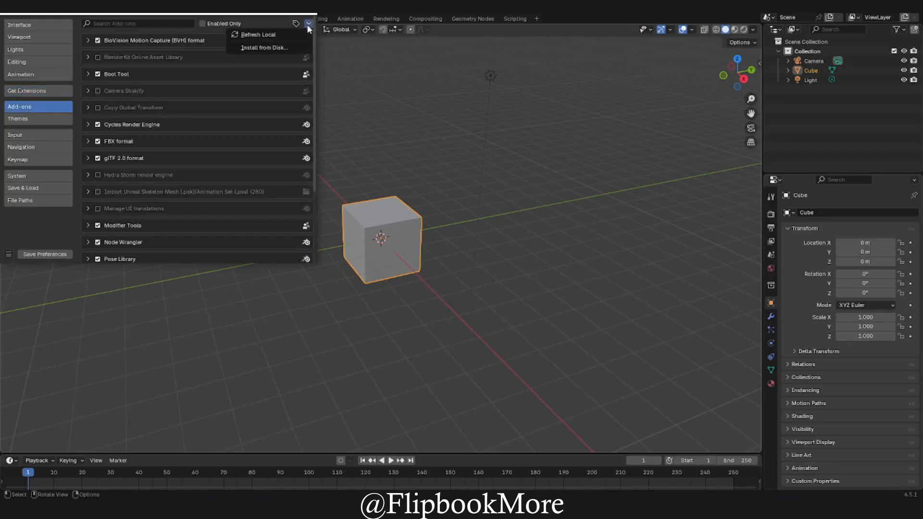
{"action": "left_click", "coordinate": [280, 49]}
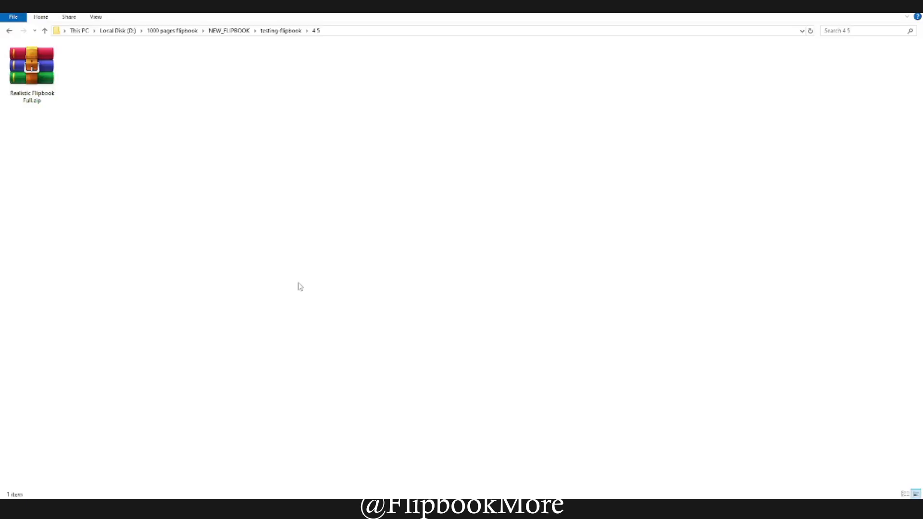
- Copy the path of the folder holding Realistic Flipbook Full.zip in File Explorer and return to Blender
{"action": "left_click", "coordinate": [365, 30]}
{"action": "right_click", "coordinate": [365, 32]}
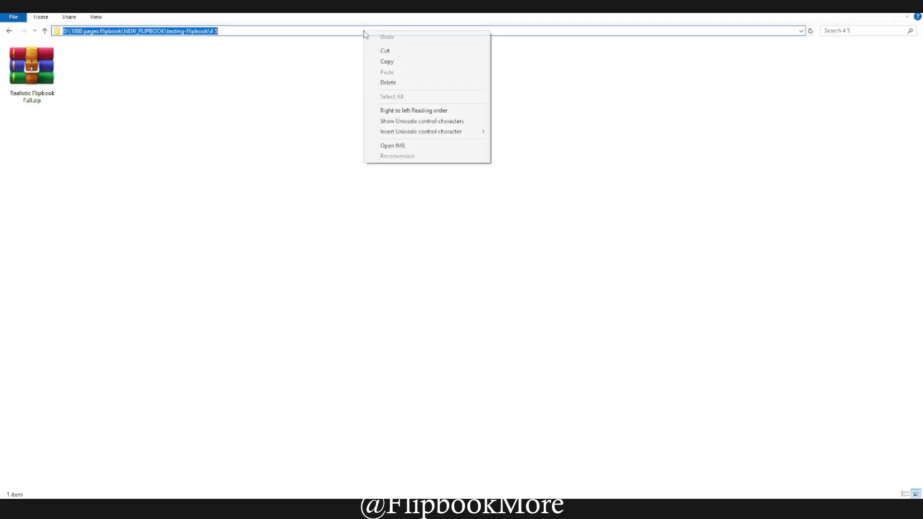
{"action": "left_click", "coordinate": [387, 61]}
{"action": "left_click", "coordinate": [330, 451]}
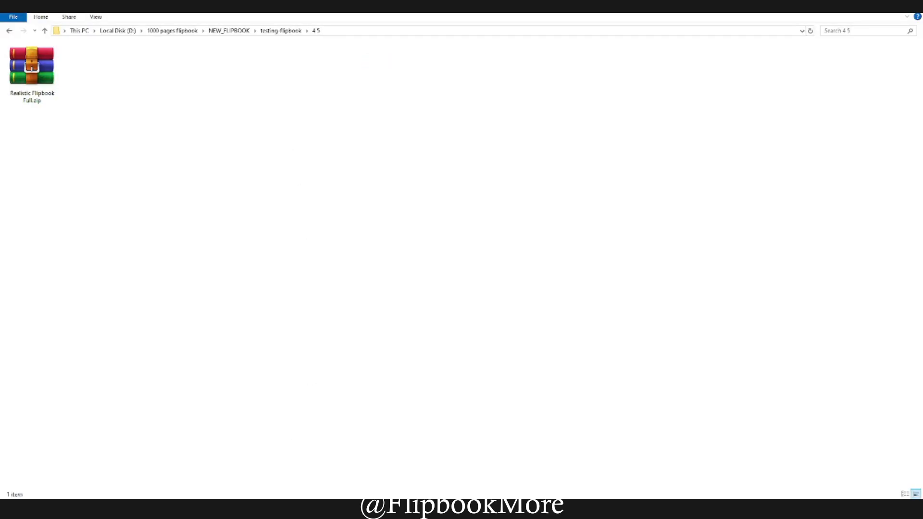
{"action": "mouse_move", "coordinate": [331, 507]}
{"action": "left_click", "coordinate": [330, 471]}
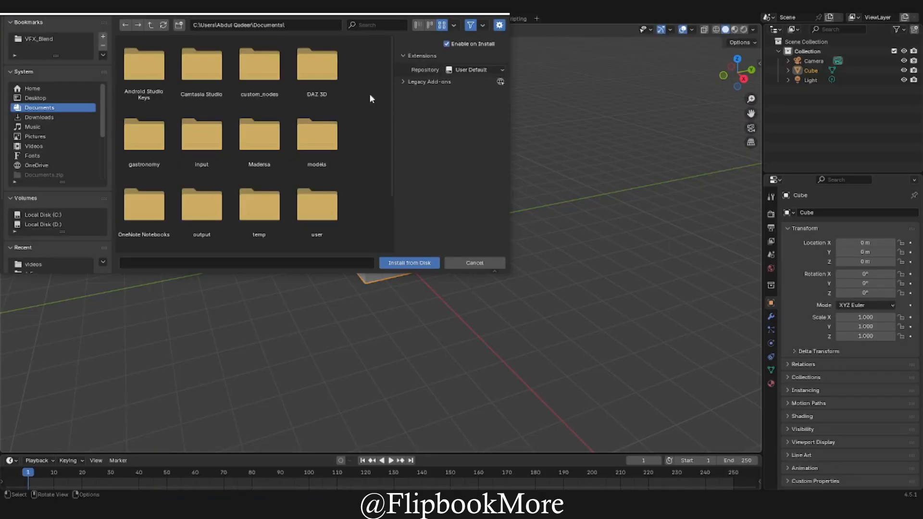
- Go to the copied folder path in the install dialog and install Realistic Flipbook Full.zip
{"action": "key", "text": "ctrl+v"}
{"action": "left_click", "coordinate": [144, 72]}
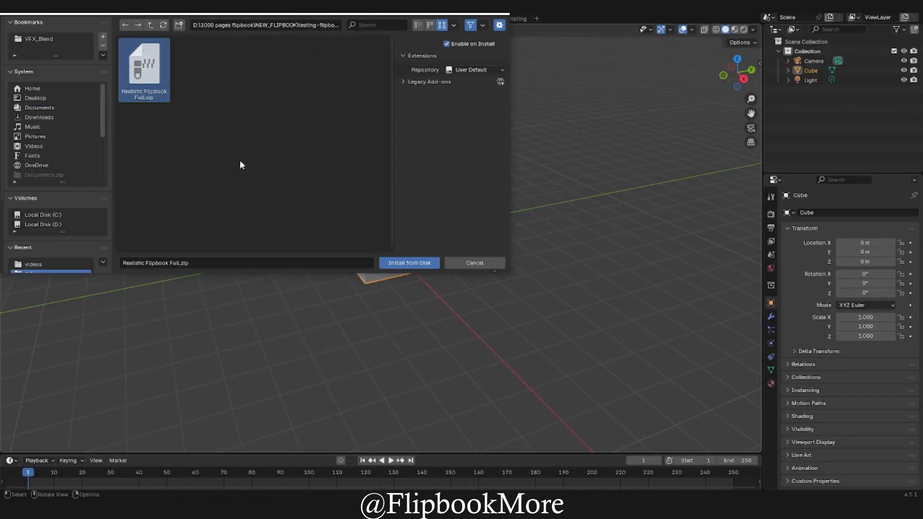
{"action": "left_click", "coordinate": [399, 262]}
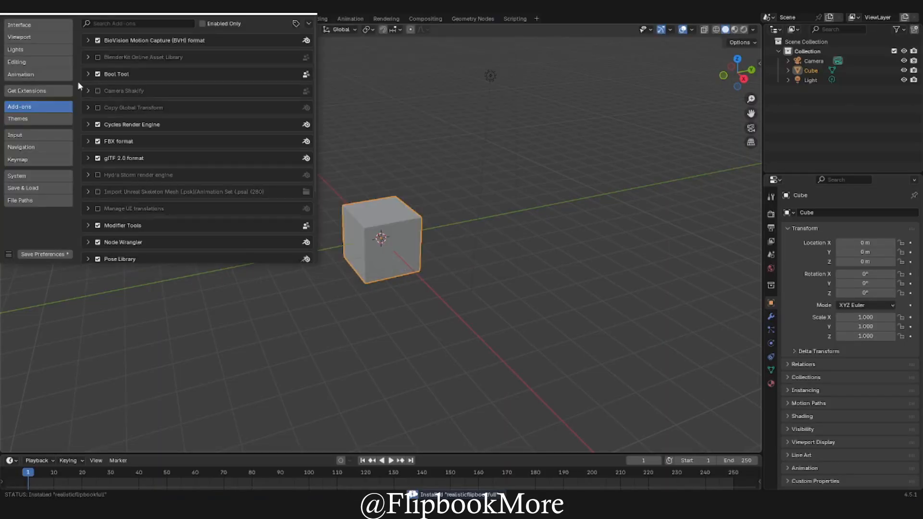
- Search the add-ons for "realis" to view the Realistic Flipbook Full details, and save the preferences
{"action": "left_click", "coordinate": [128, 27]}
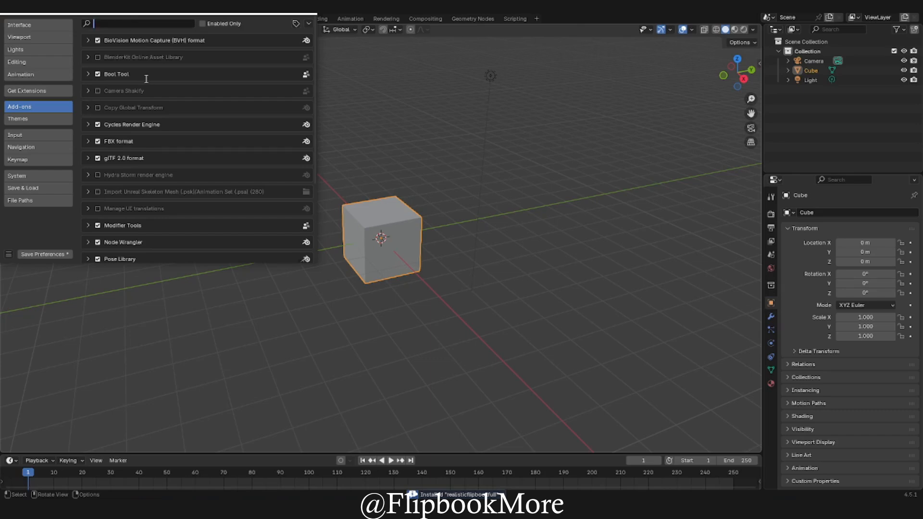
{"action": "type", "text": "realis"}
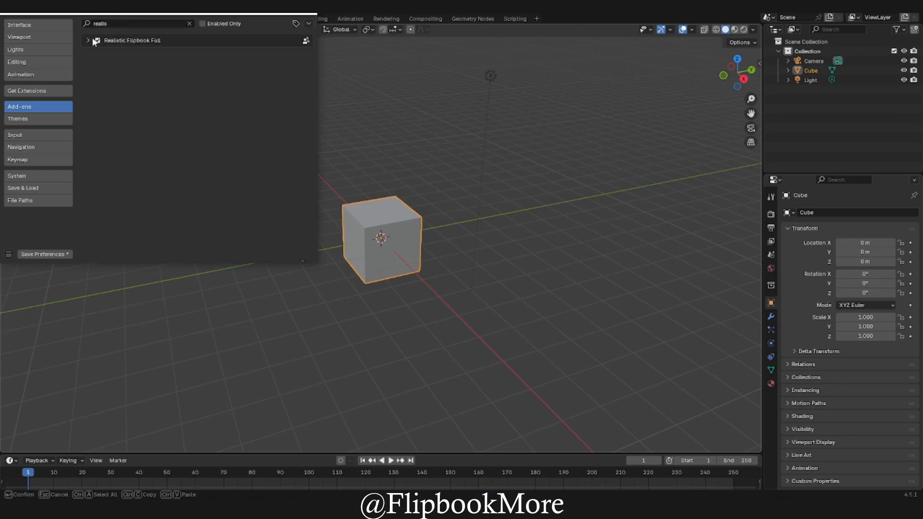
{"action": "left_click", "coordinate": [91, 41]}
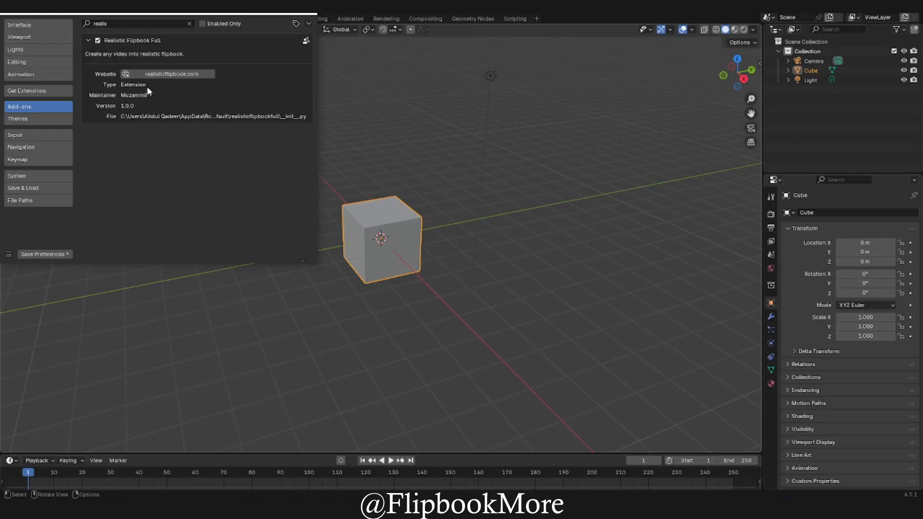
{"action": "left_click", "coordinate": [65, 253]}
{"action": "left_click", "coordinate": [8, 254]}
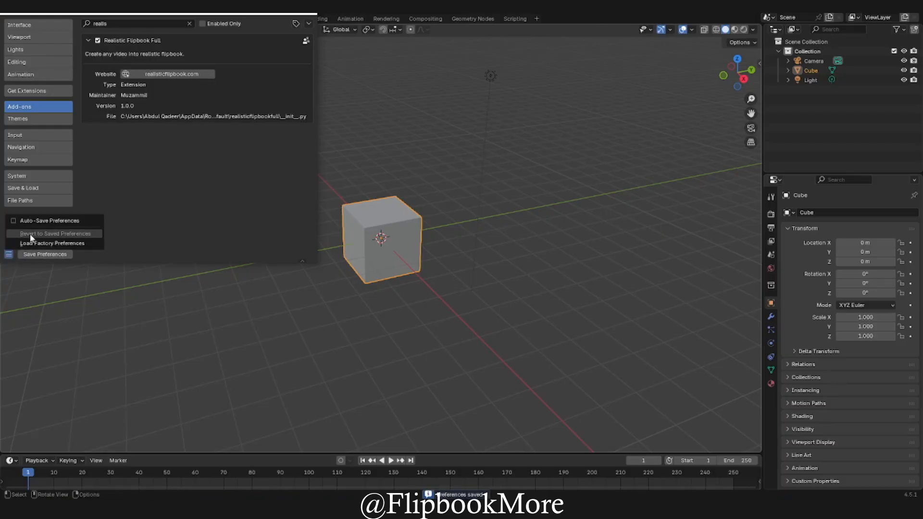
{"action": "left_click", "coordinate": [55, 255]}
{"action": "left_click", "coordinate": [307, 7]}
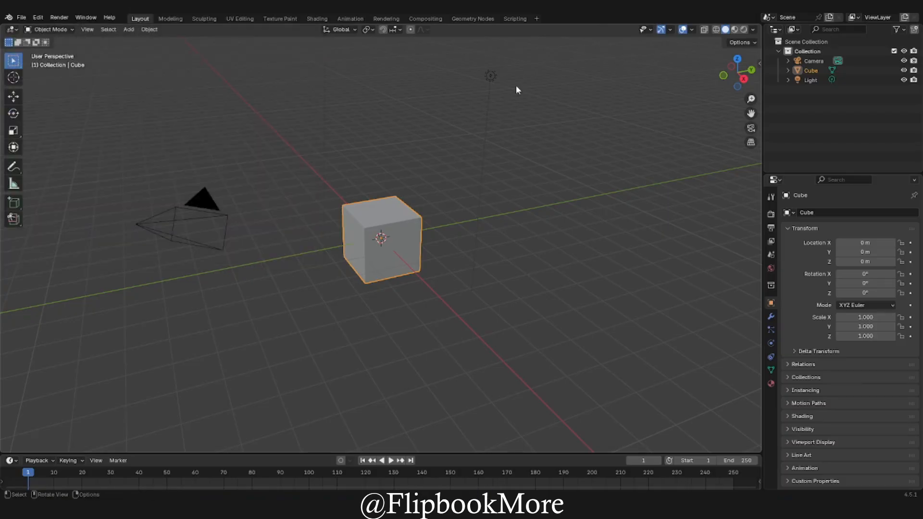
- Show the Realistic Flipbook Full add-on controls in the viewport and save the file with them as flipbook
{"action": "left_click", "coordinate": [759, 63]}
{"action": "left_click", "coordinate": [756, 157]}
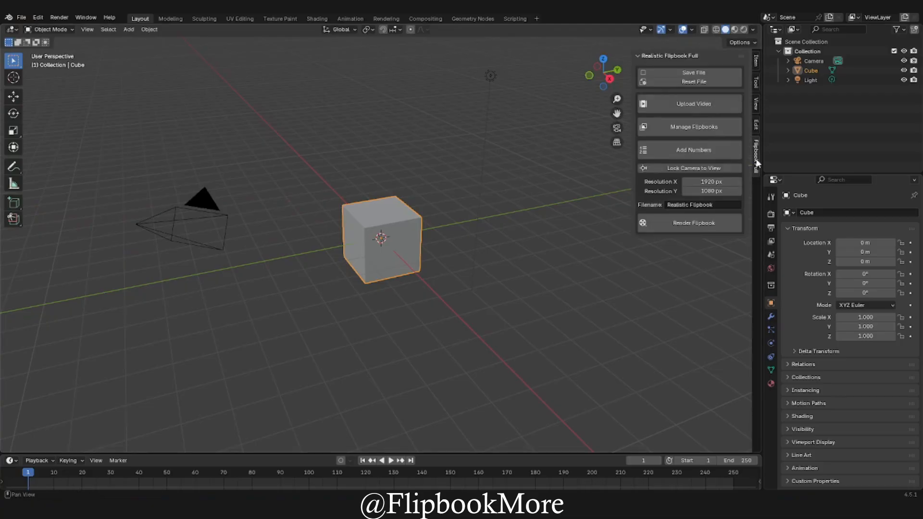
{"action": "left_click", "coordinate": [694, 74]}
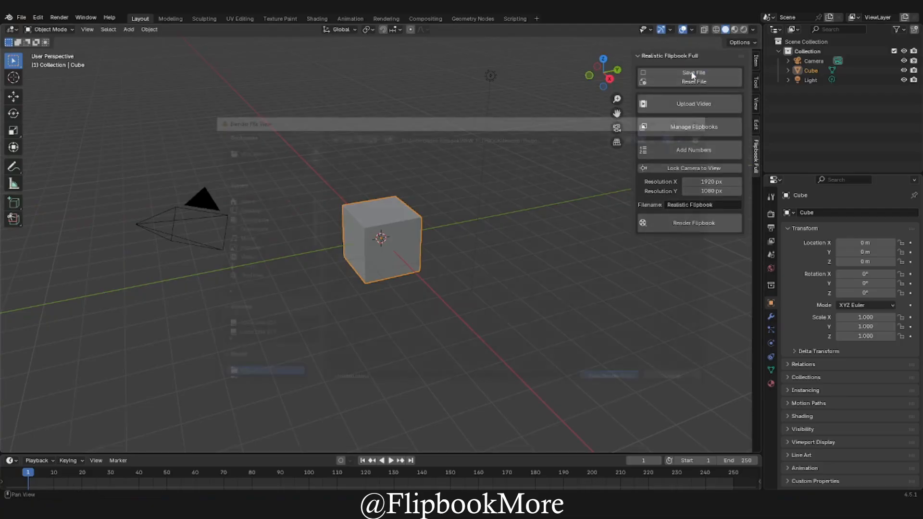
{"action": "type", "text": "flipbook"}
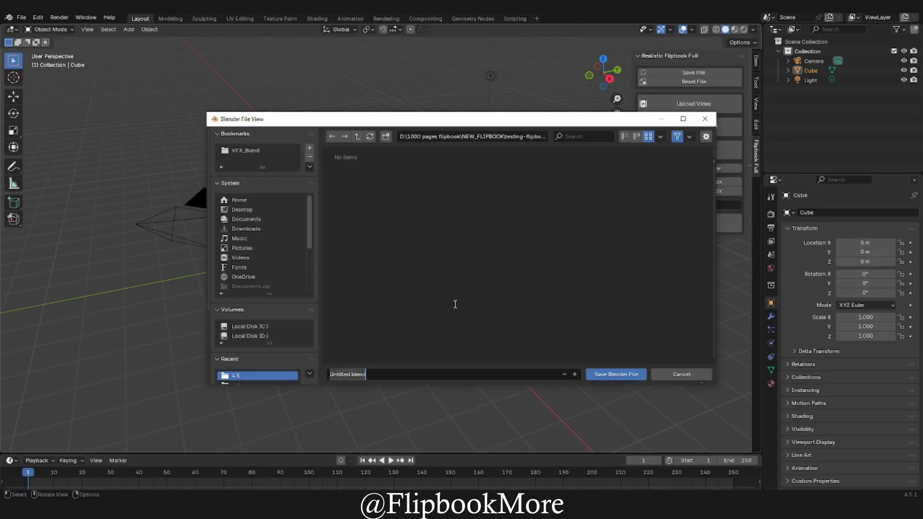
{"action": "key", "text": "Return"}
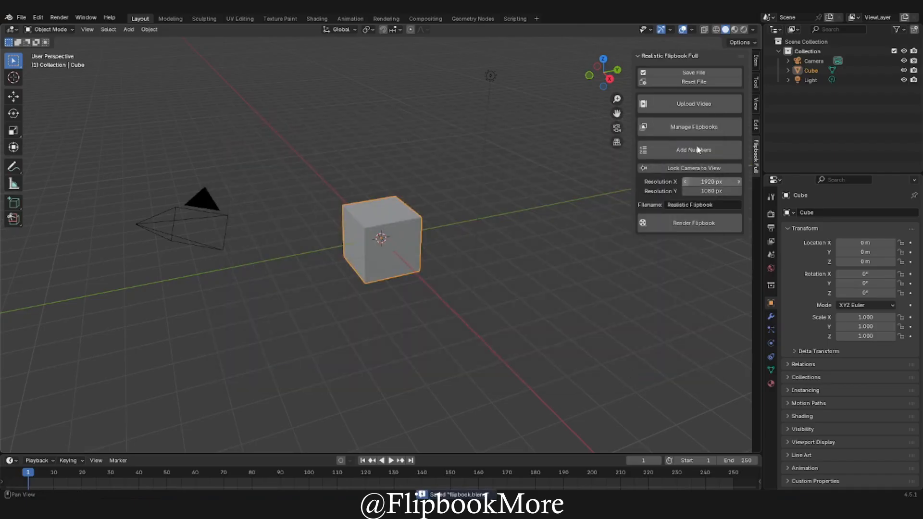
- Reset the flipbook file to an empty scene and look into the image_rendered folder
{"action": "left_click", "coordinate": [700, 82]}
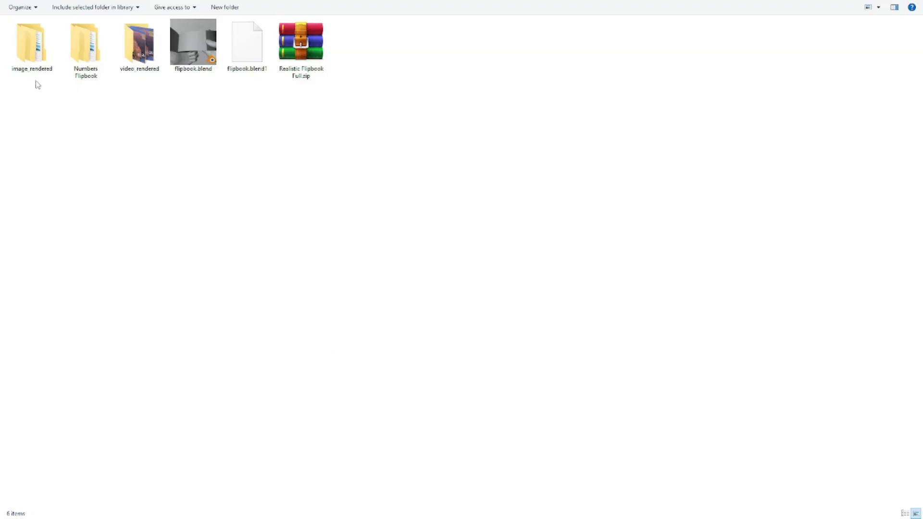
{"action": "double_click", "coordinate": [32, 52]}
{"action": "scroll", "coordinate": [298, 257], "scroll_direction": "down", "scroll_amount": 15}
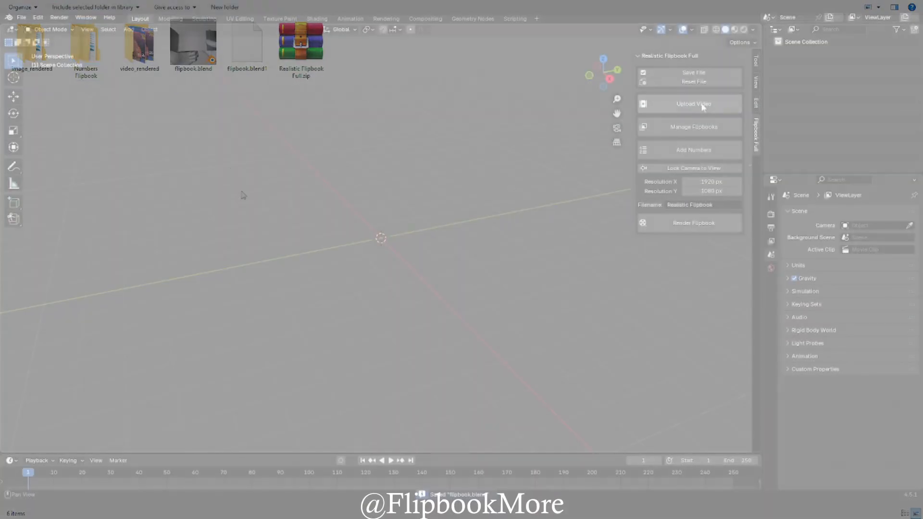
- Upload the 71bae6be guitar video from the videos folder as a 200-page flipbook and play a preview
{"action": "left_click", "coordinate": [703, 105]}
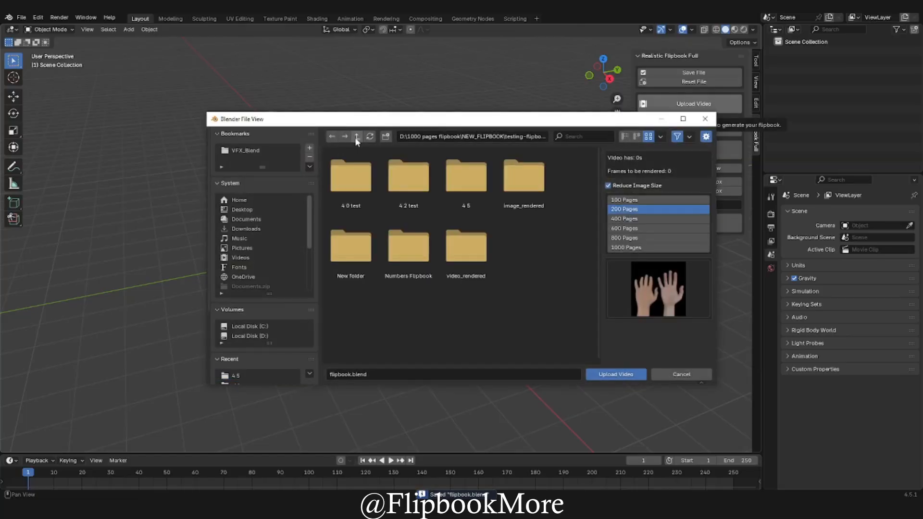
{"action": "left_click", "coordinate": [357, 138]}
{"action": "double_click", "coordinate": [466, 235]}
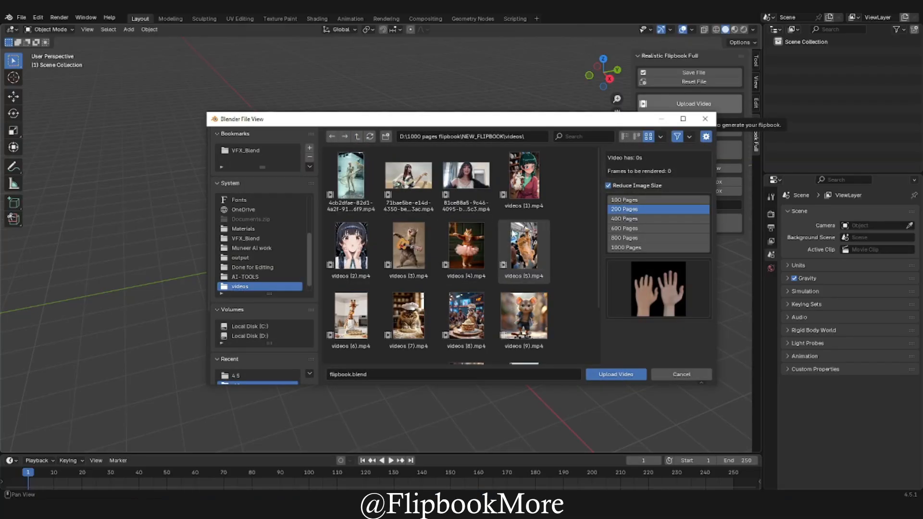
{"action": "double_click", "coordinate": [409, 185]}
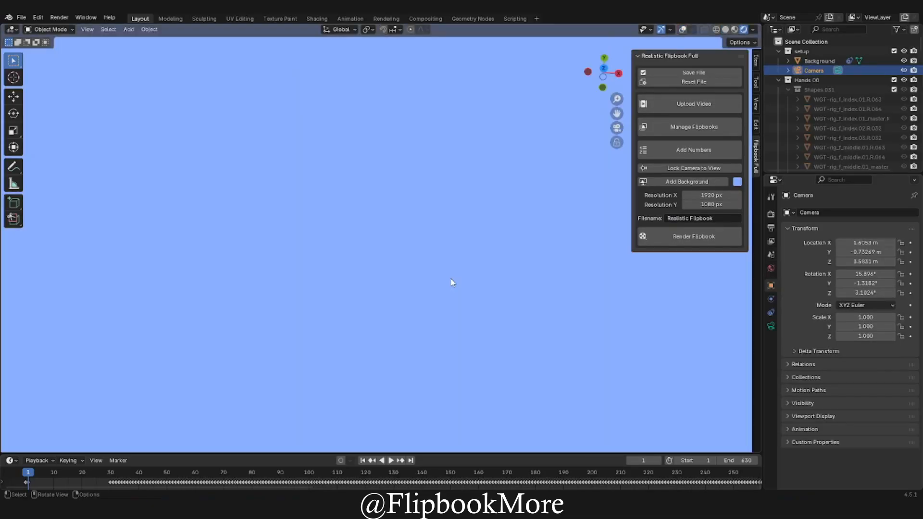
{"action": "key", "text": "space"}
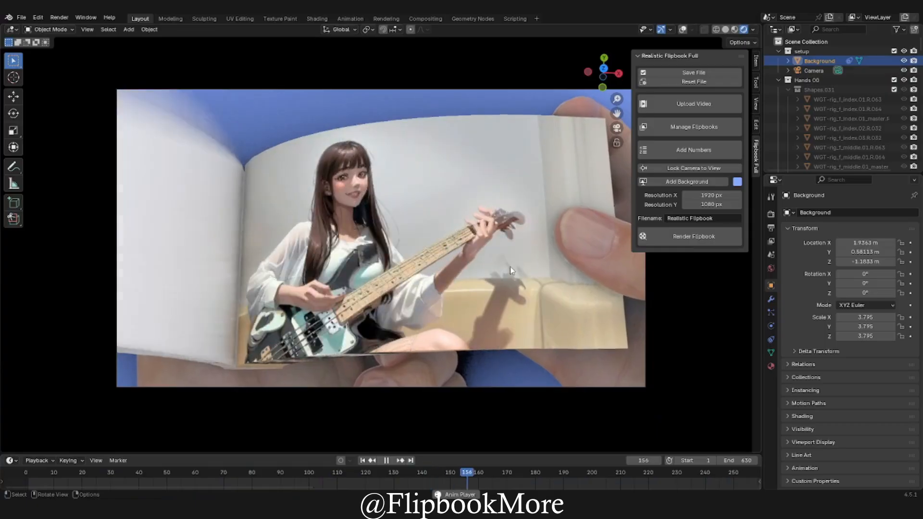
{"action": "key", "text": "space"}
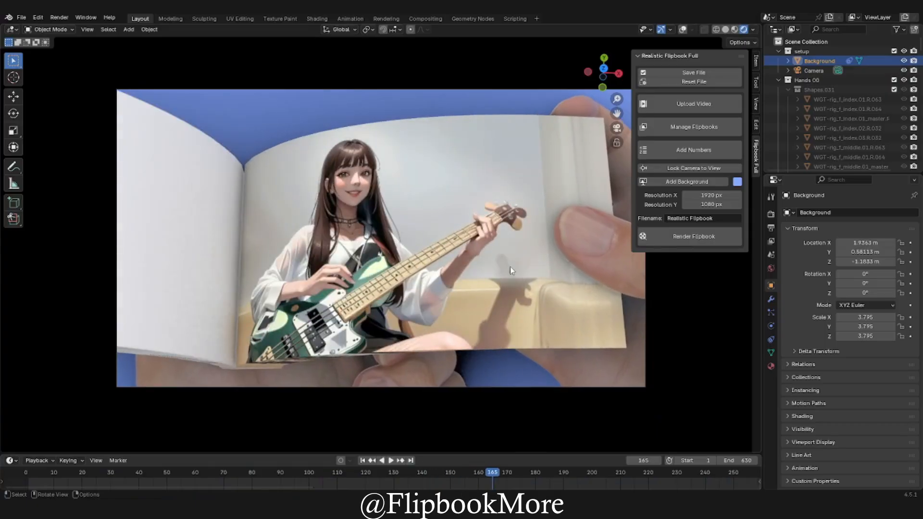
- Add page numbers to the flipbook and place them at location X 0.88, Y 0.87 on the page
{"action": "left_click", "coordinate": [682, 150]}
{"action": "left_click", "coordinate": [671, 172]}
{"action": "scroll", "coordinate": [389, 210], "scroll_direction": "up", "scroll_amount": 7}
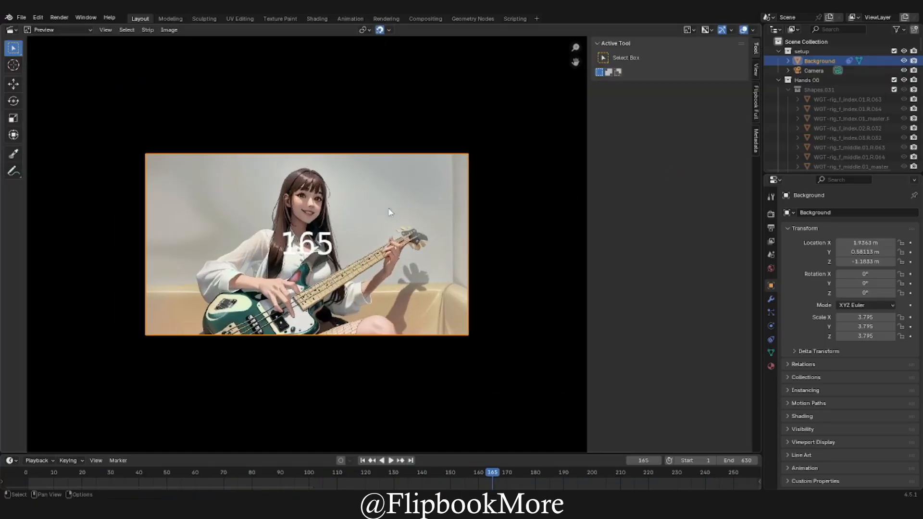
{"action": "left_click", "coordinate": [757, 103]}
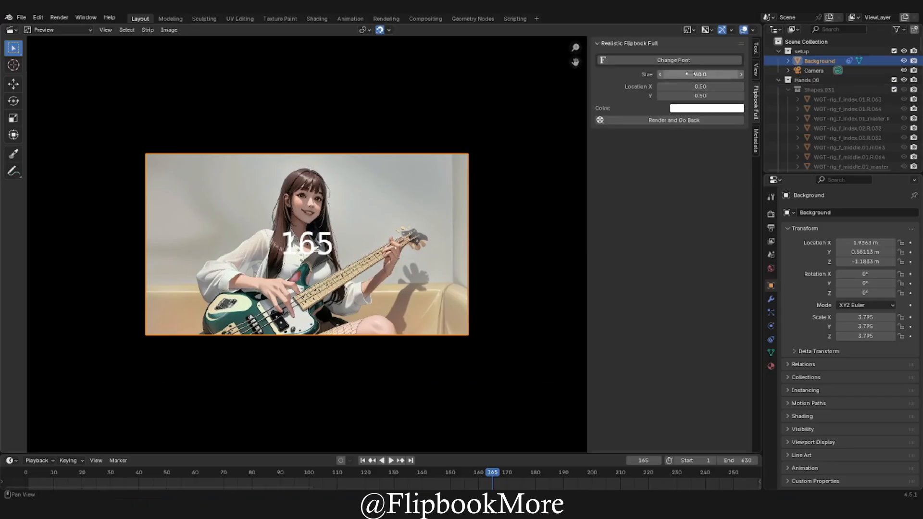
{"action": "left_click_drag", "start_coordinate": [695, 86], "coordinate": [732, 86]}
{"action": "left_click_drag", "start_coordinate": [672, 95], "coordinate": [707, 95]}
- Style the page numbers in Bell MT Bold at size 46.9 and move them to location X 0.89, Y 0.92
{"action": "left_click", "coordinate": [683, 60]}
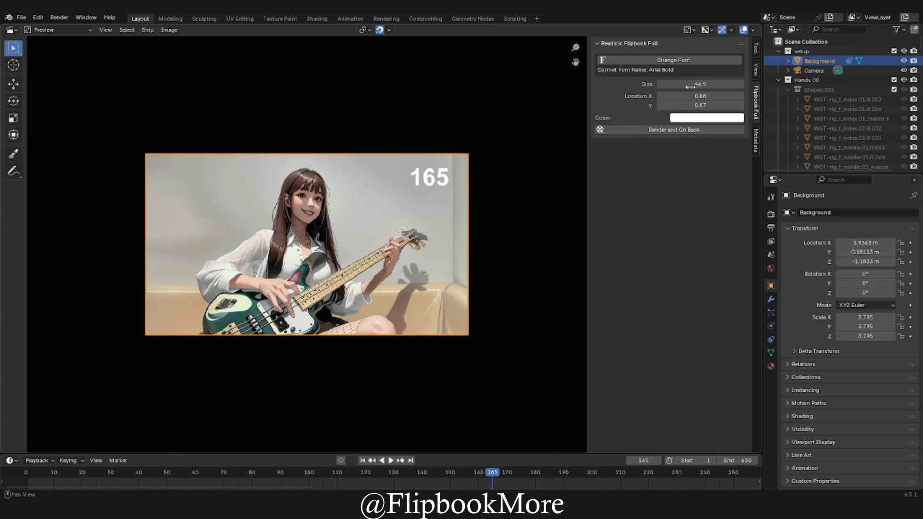
{"action": "left_click", "coordinate": [673, 60]}
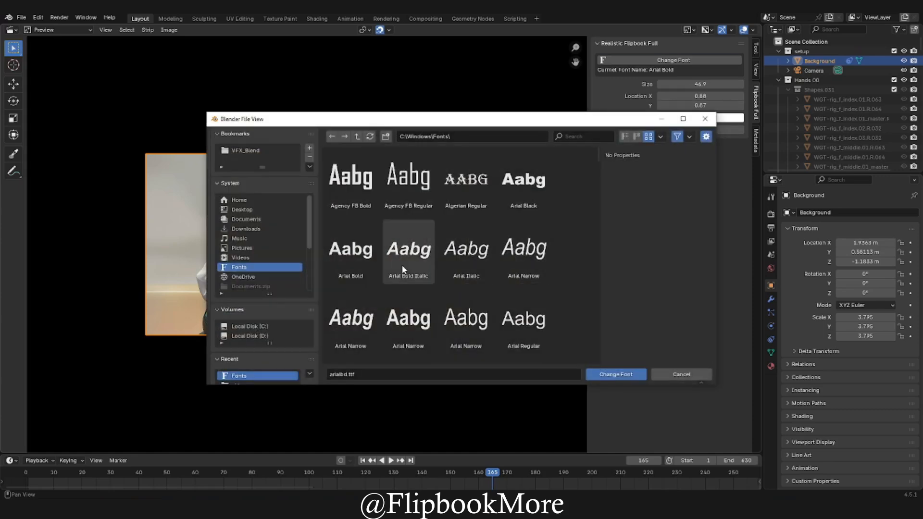
{"action": "scroll", "coordinate": [471, 233], "scroll_direction": "down", "scroll_amount": 3}
{"action": "double_click", "coordinate": [415, 222]}
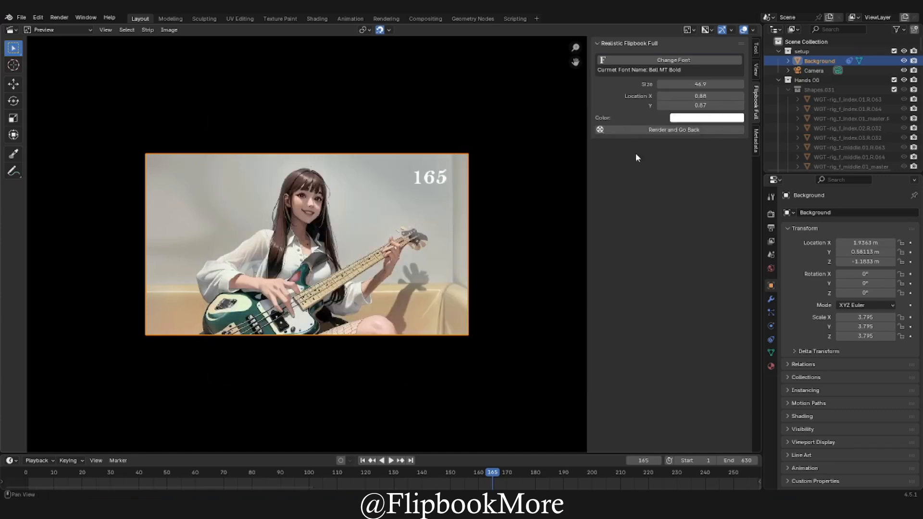
{"action": "mouse_move", "coordinate": [700, 96]}
{"action": "left_mouse_down"}
{"action": "mouse_move", "coordinate": [692, 96]}
{"action": "mouse_move", "coordinate": [703, 96]}
{"action": "left_mouse_up"}
{"action": "left_click_drag", "start_coordinate": [692, 106], "coordinate": [706, 105]}
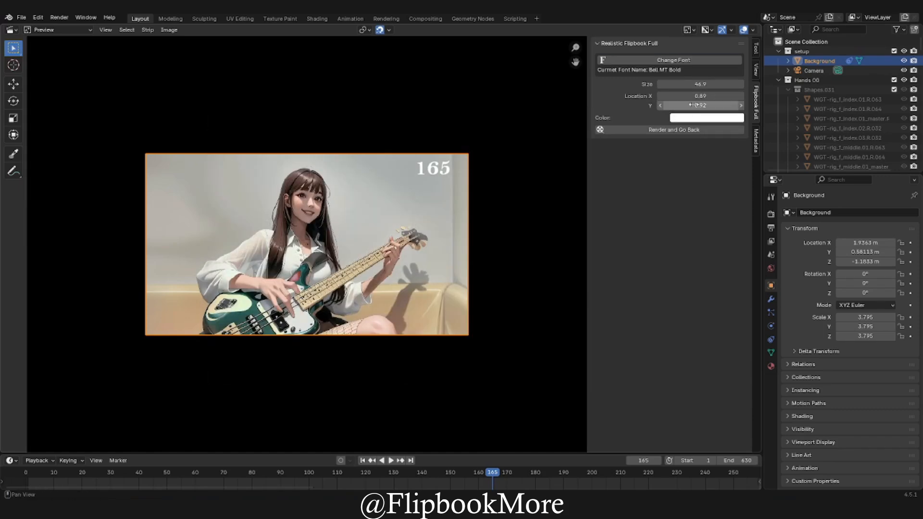
- Render the page numbers into the flipbook and play the numbered animation in the viewport
{"action": "left_click", "coordinate": [672, 130]}
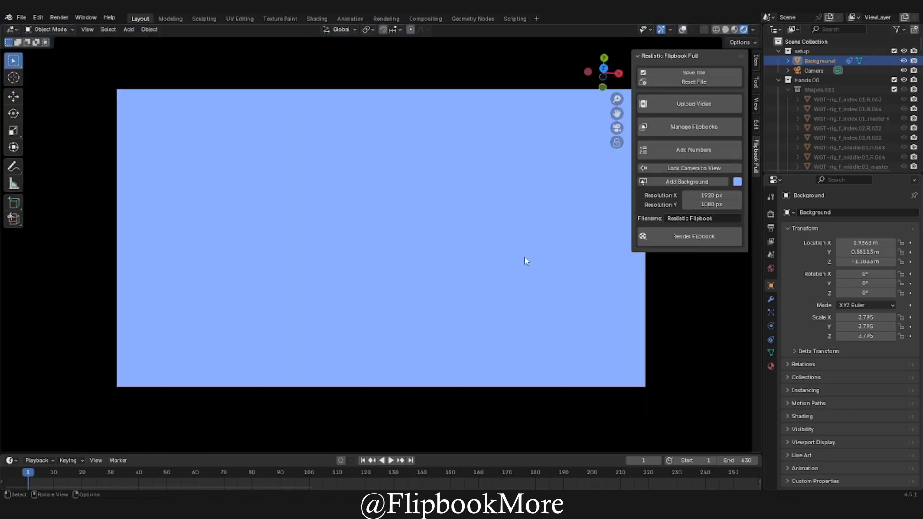
{"action": "key", "text": "space"}
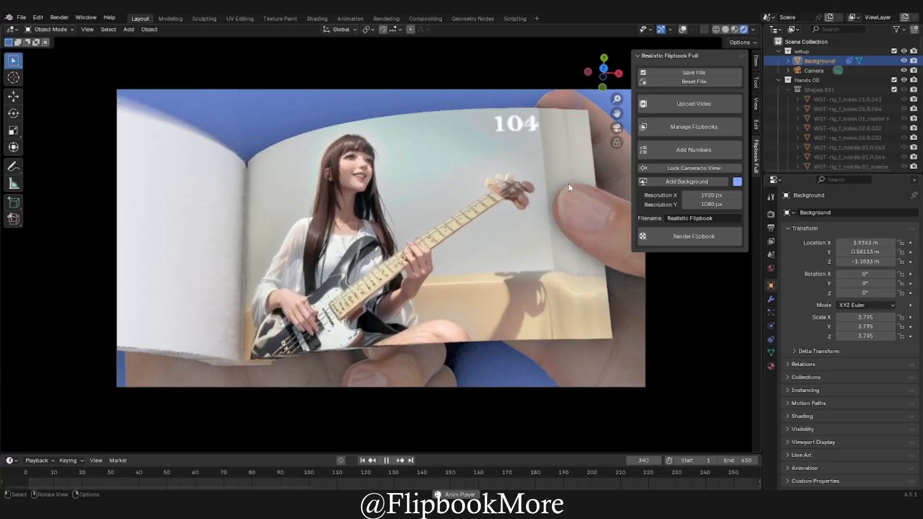
- Stop the playback, save the guitar flipbook file and reset the scene for a new flipbook
{"action": "key", "text": "space"}
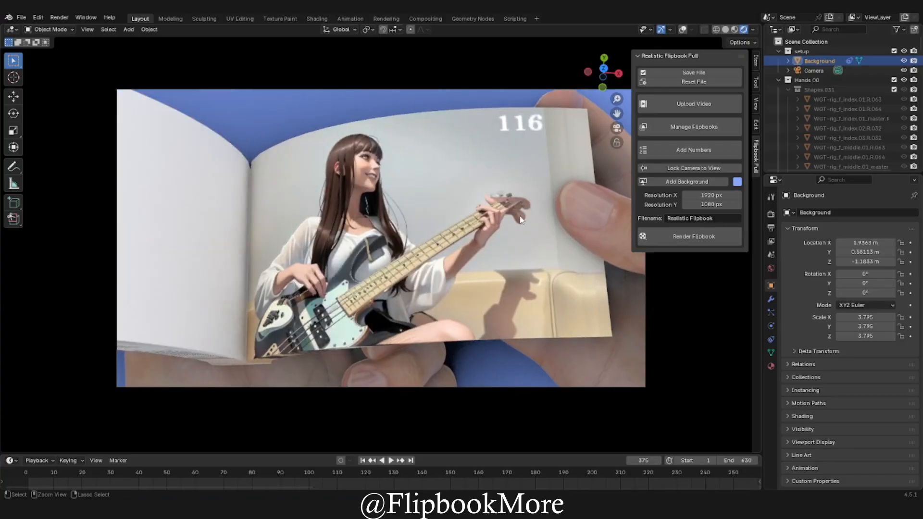
{"action": "key", "text": "ctrl+s"}
{"action": "middle_click_drag", "start_coordinate": [521, 220], "coordinate": [462, 219], "text": "shift"}
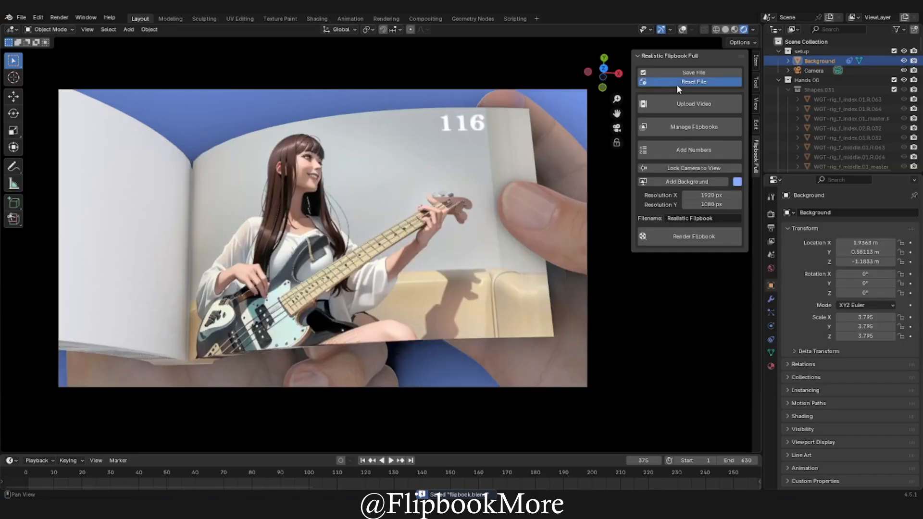
{"action": "left_click", "coordinate": [676, 85]}
- Upload "videos (10)-1 min.mp4" as a 1000-page flipbook with the first hand style and preview it briefly
{"action": "left_click", "coordinate": [674, 104]}
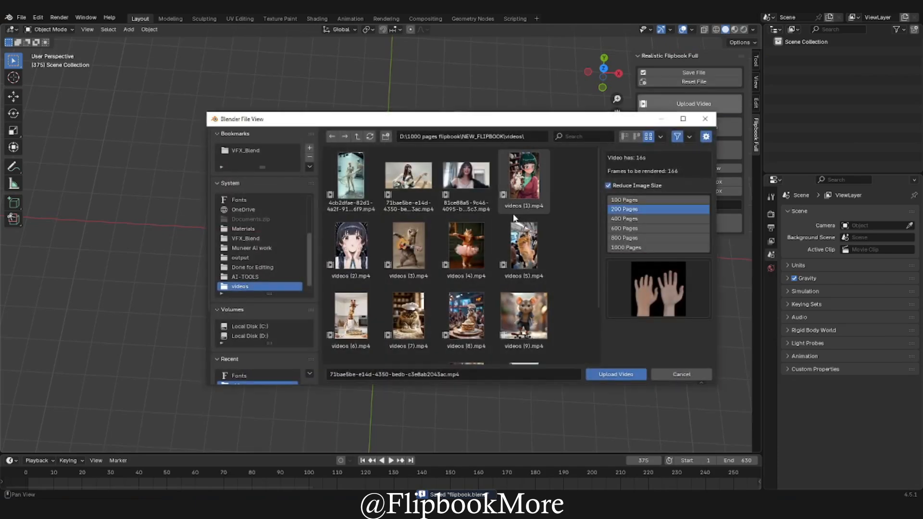
{"action": "scroll", "coordinate": [523, 222], "scroll_direction": "down", "scroll_amount": 3}
{"action": "left_click", "coordinate": [633, 248]}
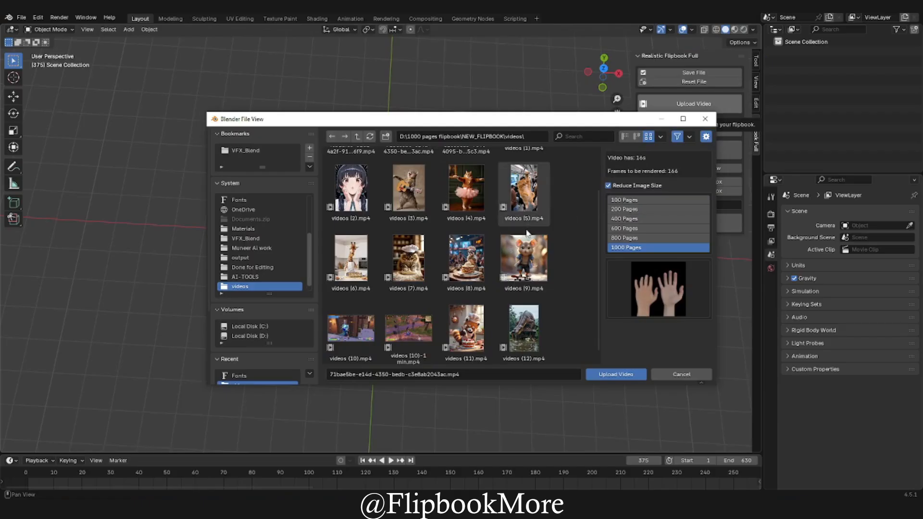
{"action": "scroll", "coordinate": [566, 232], "scroll_direction": "up", "scroll_amount": 2}
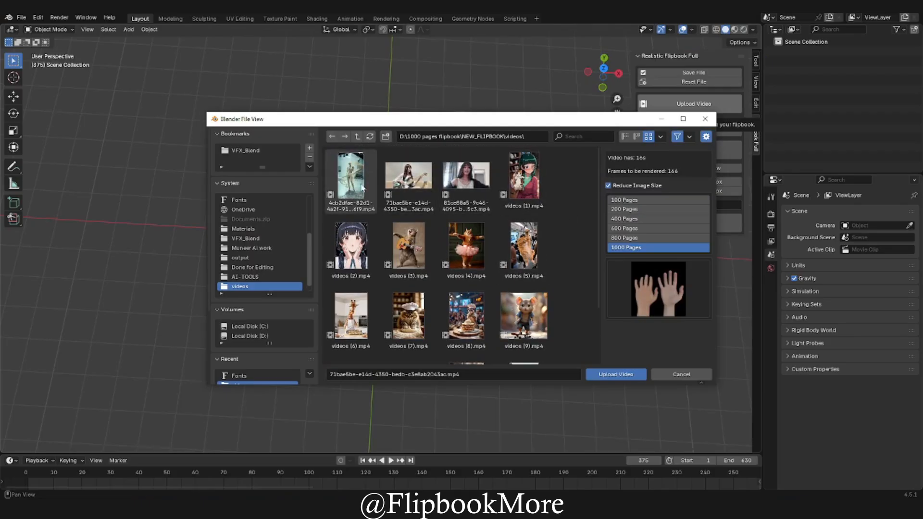
{"action": "scroll", "coordinate": [434, 274], "scroll_direction": "down", "scroll_amount": 3}
{"action": "left_click", "coordinate": [414, 333]}
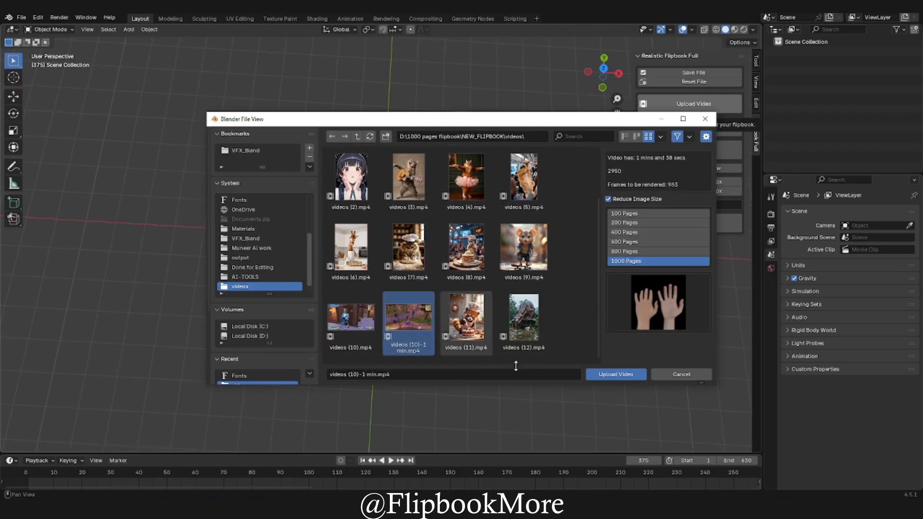
{"action": "left_click", "coordinate": [638, 318]}
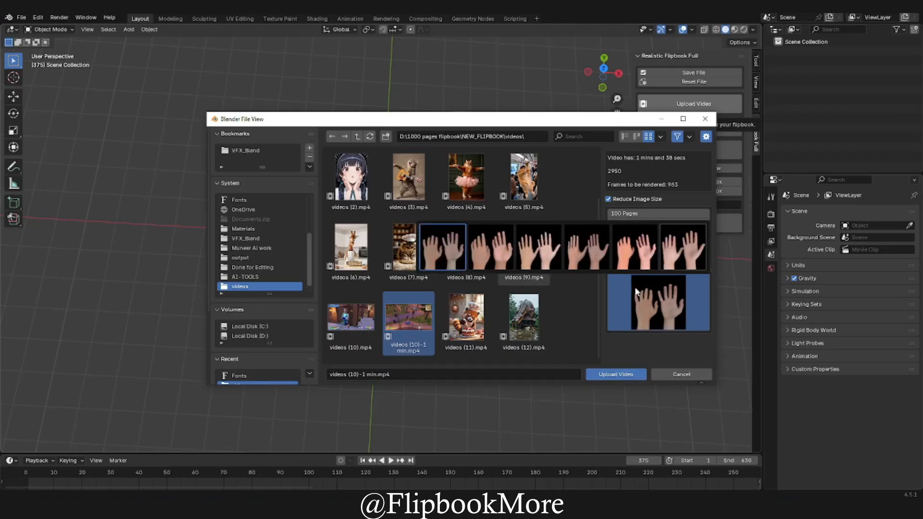
{"action": "left_click", "coordinate": [615, 374]}
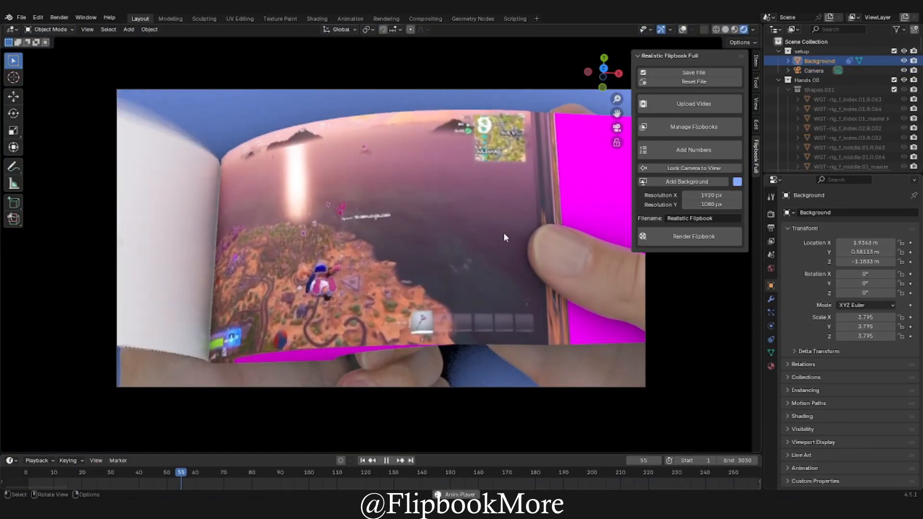
{"action": "key", "text": "space"}
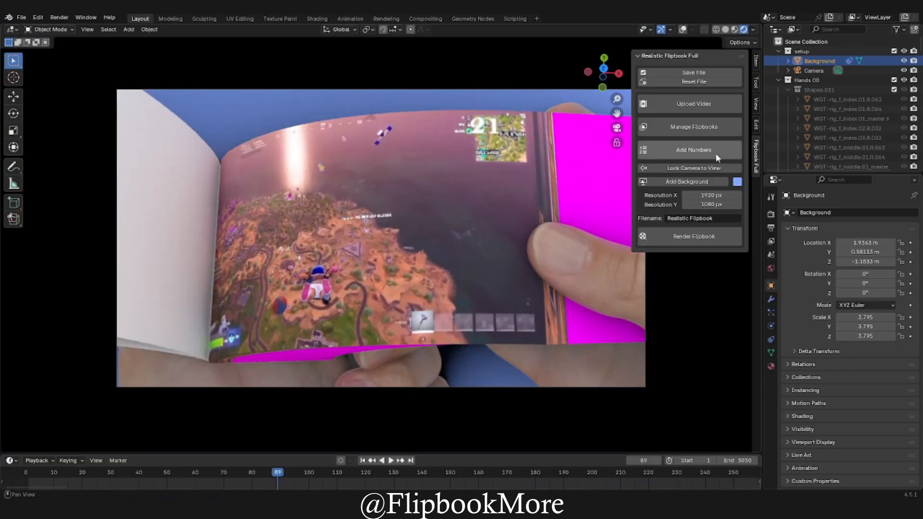
- Add page numbers to the flipbook at size 38.6 and place them at location X 0.90, Y 0.12
{"action": "left_click", "coordinate": [715, 154]}
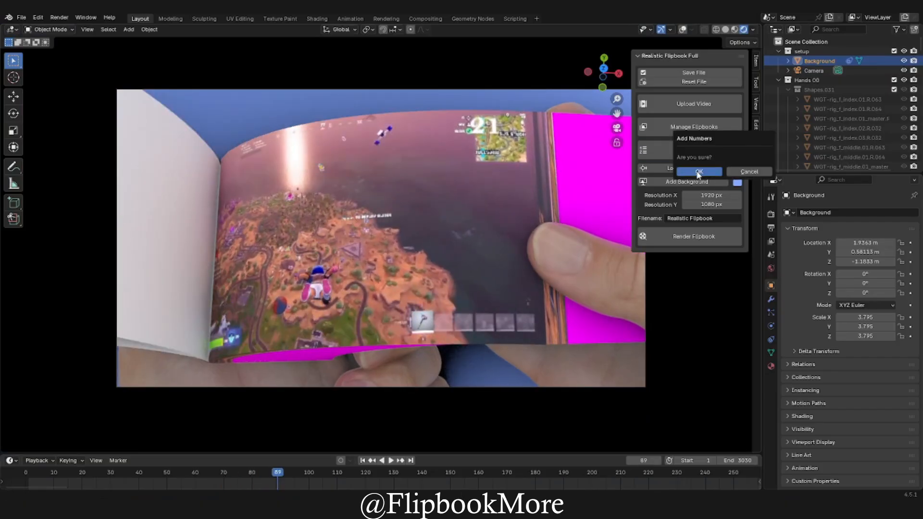
{"action": "left_click", "coordinate": [698, 172]}
{"action": "scroll", "coordinate": [552, 160], "scroll_direction": "up", "scroll_amount": 2}
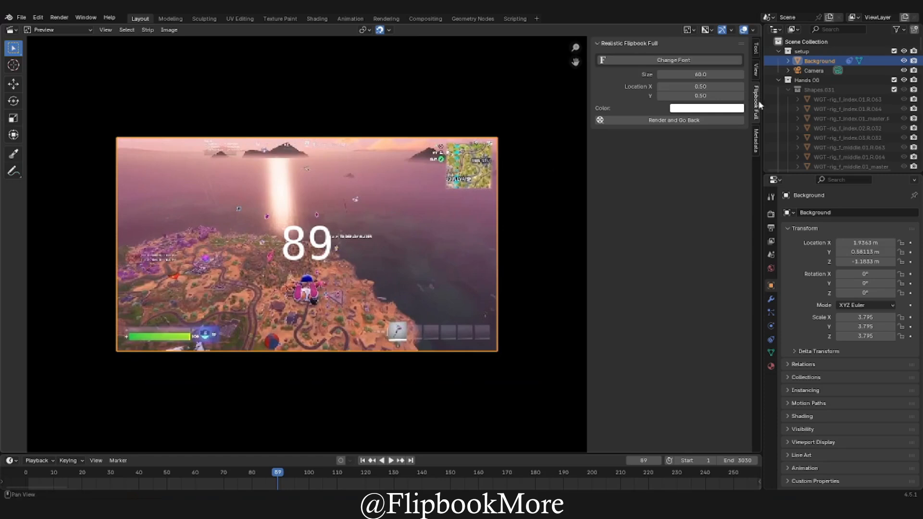
{"action": "mouse_move", "coordinate": [701, 87]}
{"action": "left_mouse_down"}
{"action": "mouse_move", "coordinate": [688, 86]}
{"action": "mouse_move", "coordinate": [784, 87]}
{"action": "mouse_move", "coordinate": [697, 75]}
{"action": "left_mouse_up"}
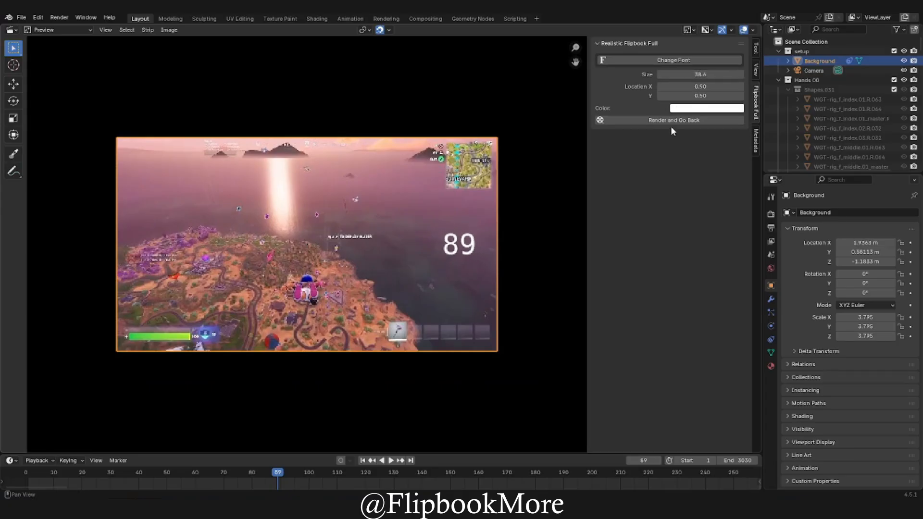
{"action": "left_click_drag", "start_coordinate": [700, 96], "coordinate": [625, 95]}
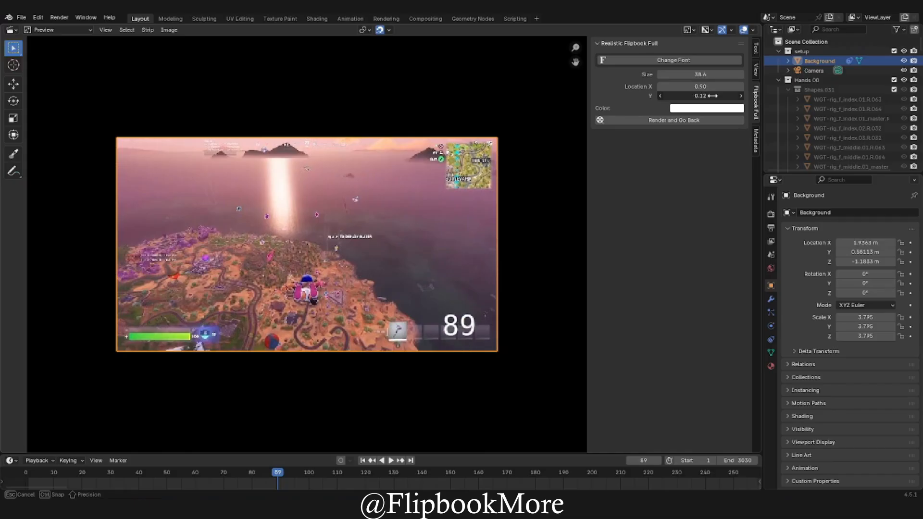
{"action": "left_click_drag", "start_coordinate": [705, 96], "coordinate": [705, 96]}
- Render the page numbers into the flipbook and preview the animation through the camera
{"action": "left_click", "coordinate": [705, 122]}
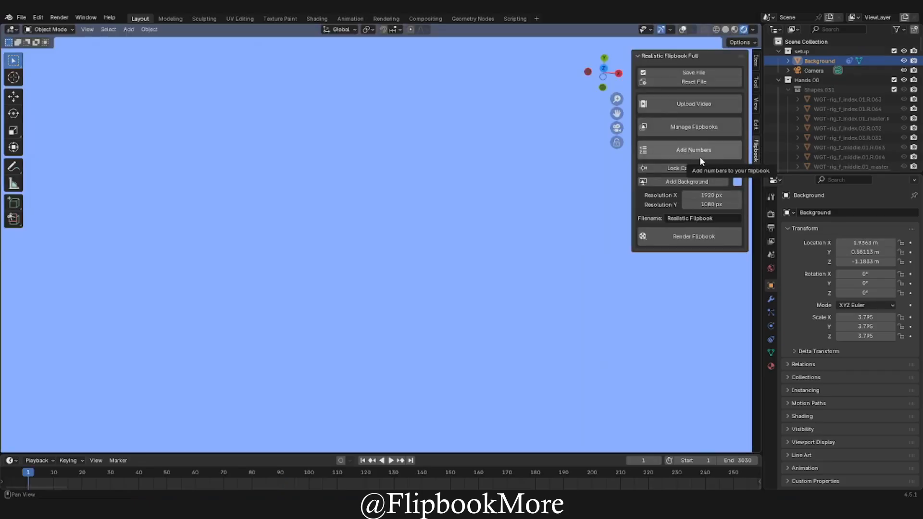
{"action": "key", "text": "KP_0"}
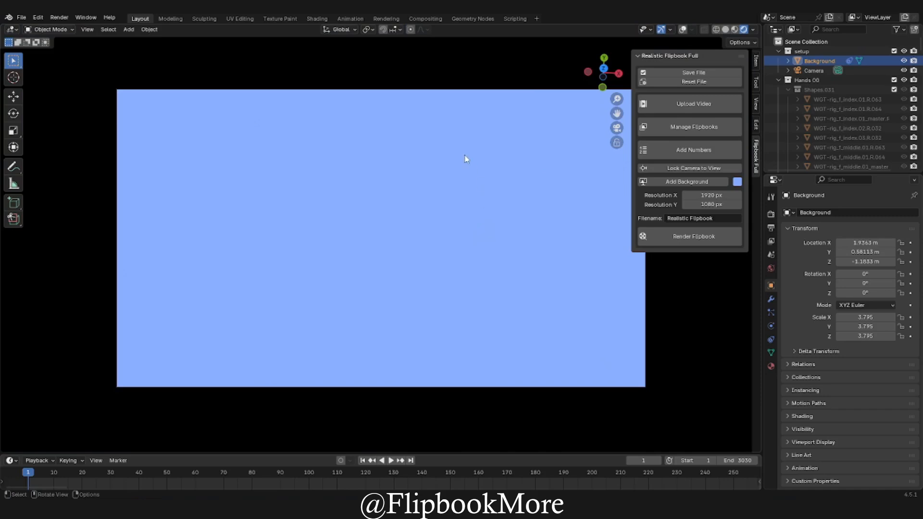
{"action": "key", "text": "space"}
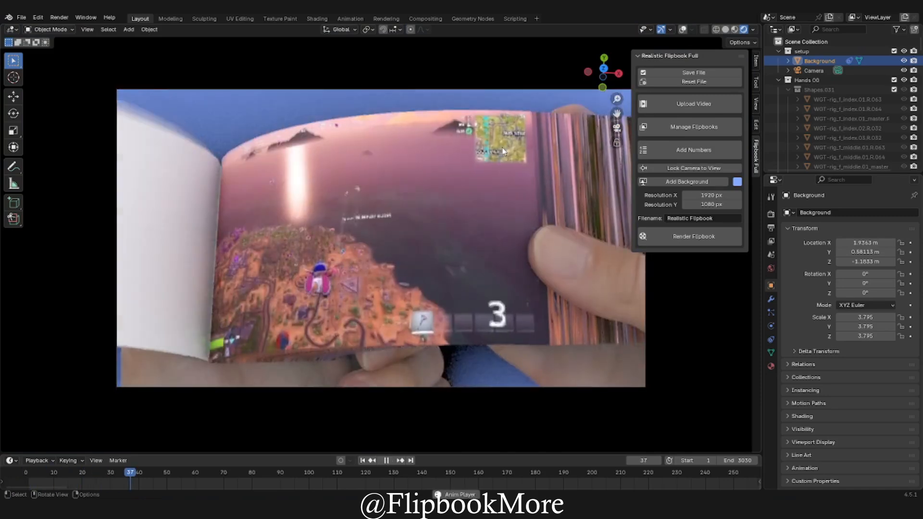
{"action": "key", "text": "space"}
- Save the numbered flipbook file and play more of its pages in the viewport
{"action": "left_click", "coordinate": [678, 72]}
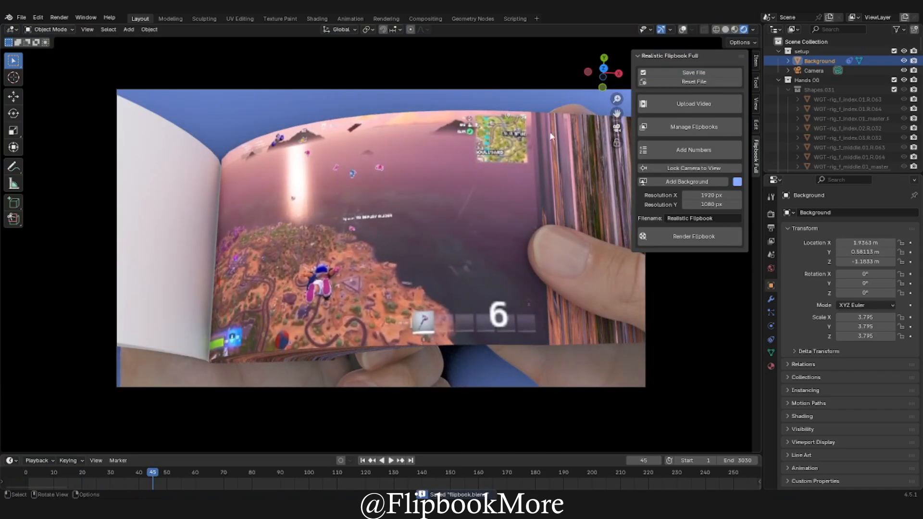
{"action": "key", "text": "space"}
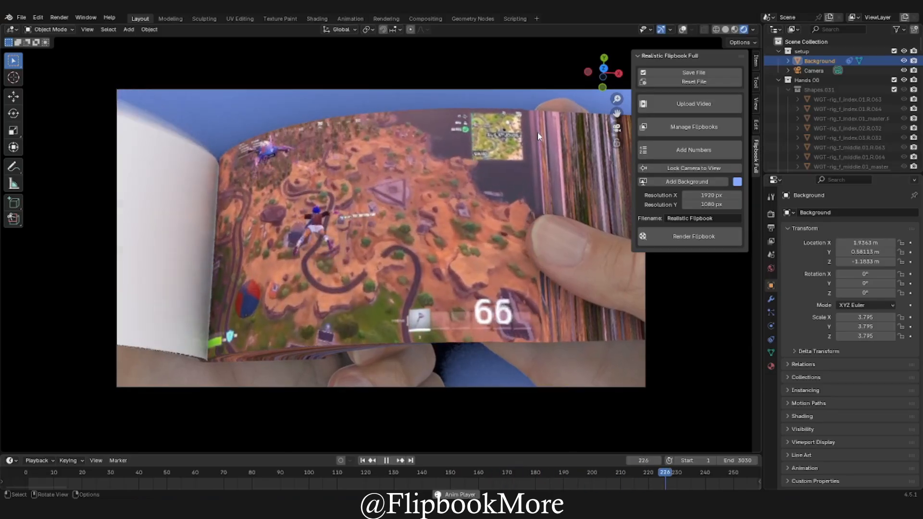
{"action": "key", "text": "space"}
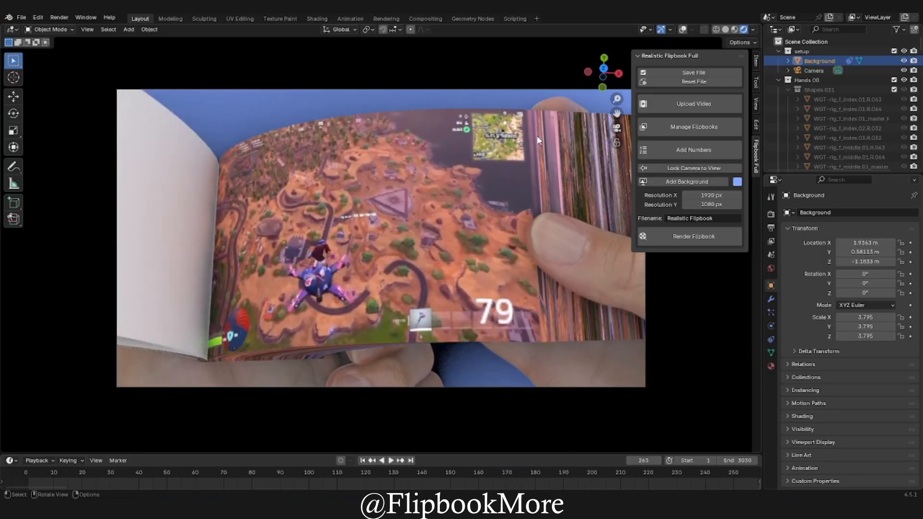
- Set the flipbook's output resolution to 1280 by 720 px
{"action": "scroll", "coordinate": [536, 135], "scroll_direction": "down", "scroll_amount": 2}
{"action": "middle_click_drag", "start_coordinate": [536, 136], "coordinate": [481, 133], "text": "shift"}
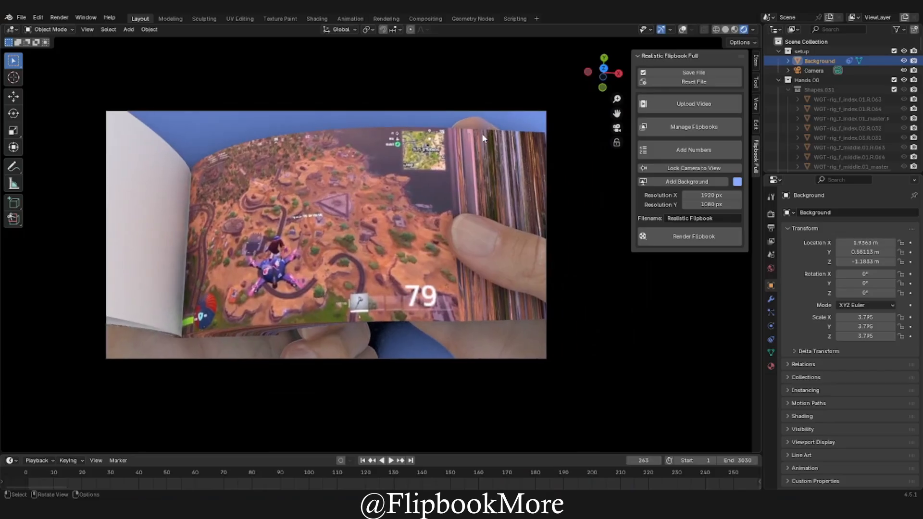
{"action": "scroll", "coordinate": [482, 134], "scroll_direction": "up", "scroll_amount": 1}
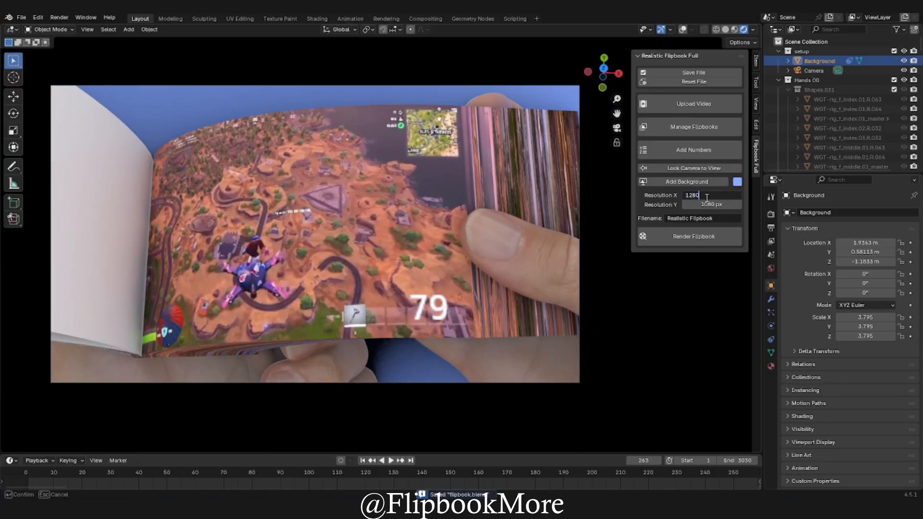
{"action": "key", "text": "Return"}
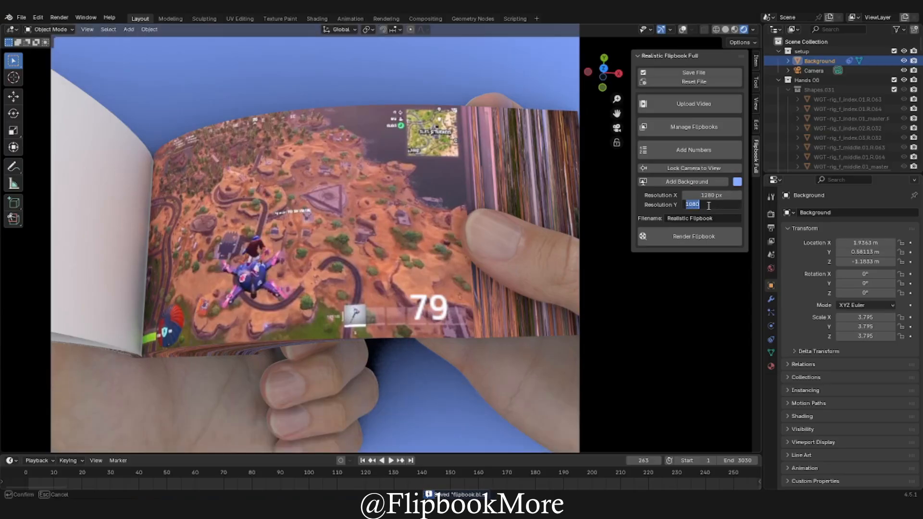
{"action": "left_click", "coordinate": [707, 204]}
{"action": "type", "text": "720"}
{"action": "key", "text": "Return"}
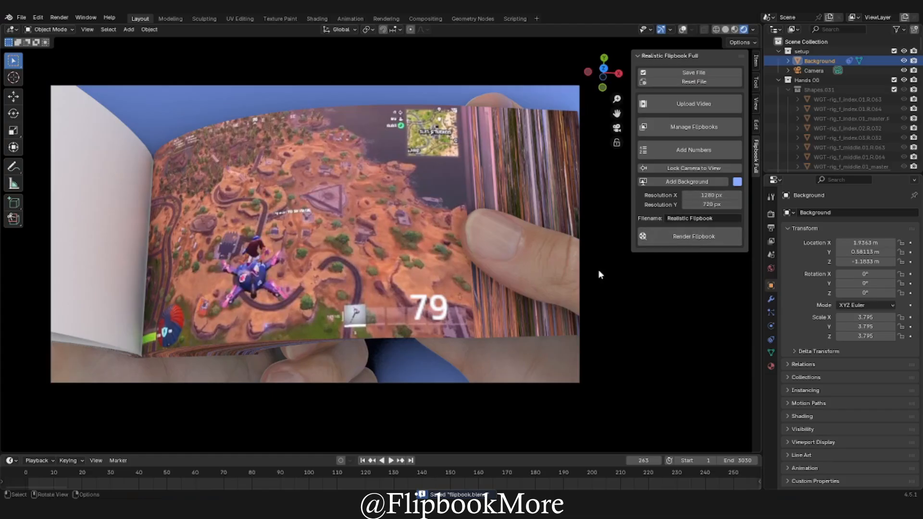
- Play the flipbook briefly and start rendering the full animation under the filename Realistic Flipbook
{"action": "key", "text": "space"}
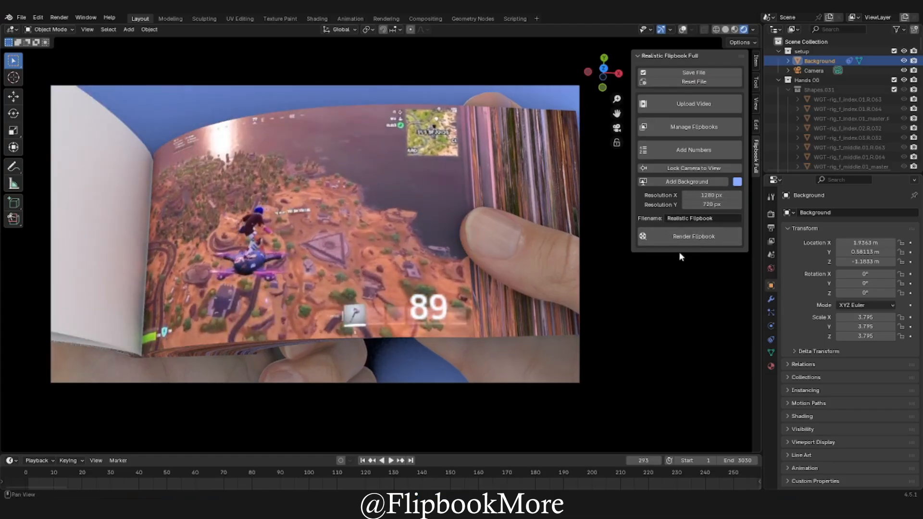
{"action": "left_click", "coordinate": [682, 246]}
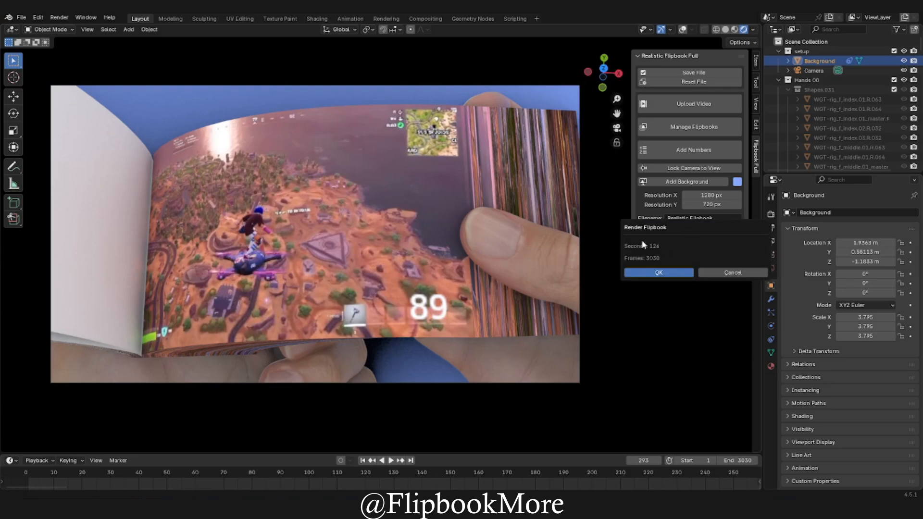
{"action": "left_click", "coordinate": [658, 273]}
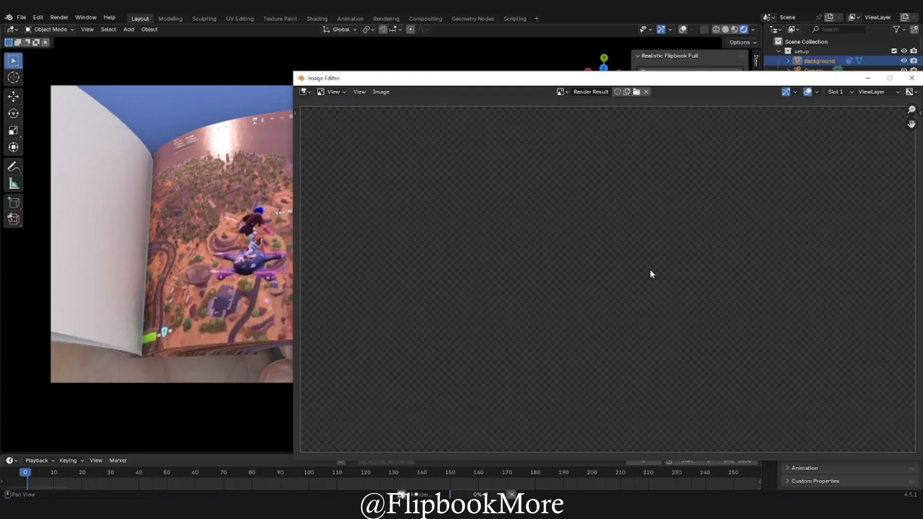